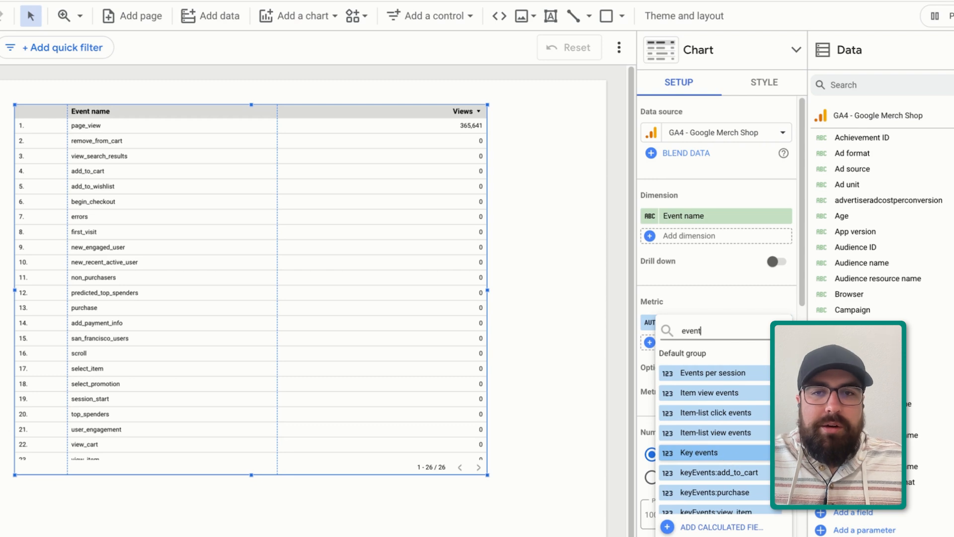
Change the table's metric to Event count
scroll(709, 426, up, 3)
click(711, 393)
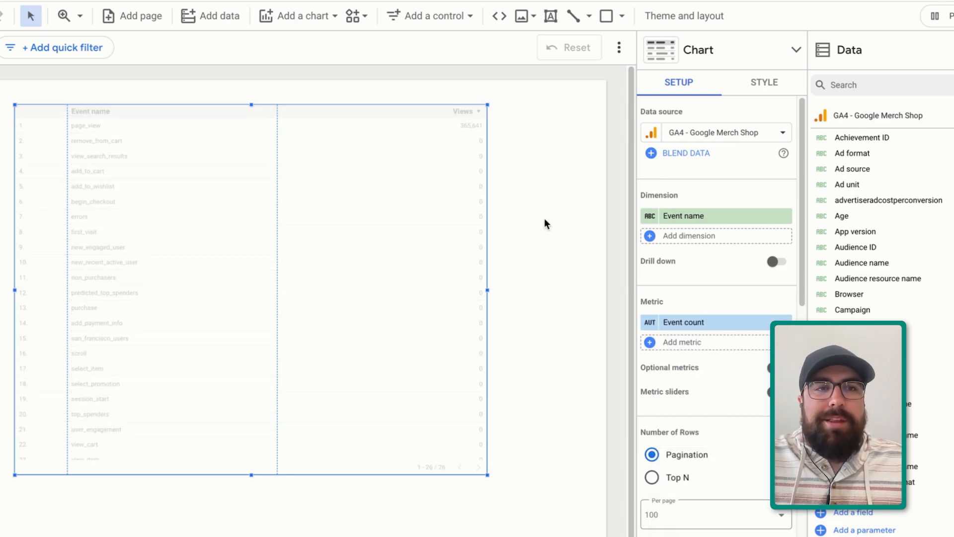
Move the event table lower on the page and paste a copy of it above
drag(316, 172, 358, 219)
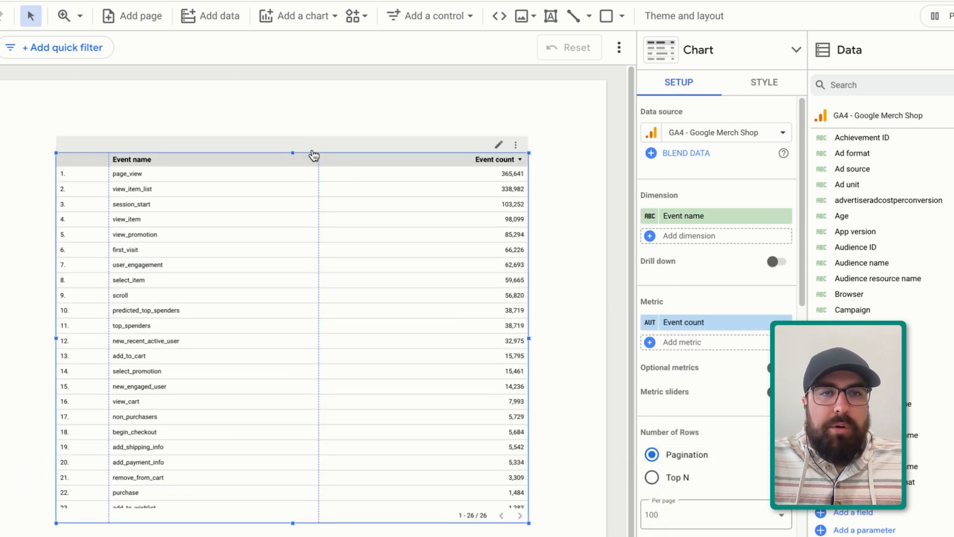
drag(293, 153, 348, 342)
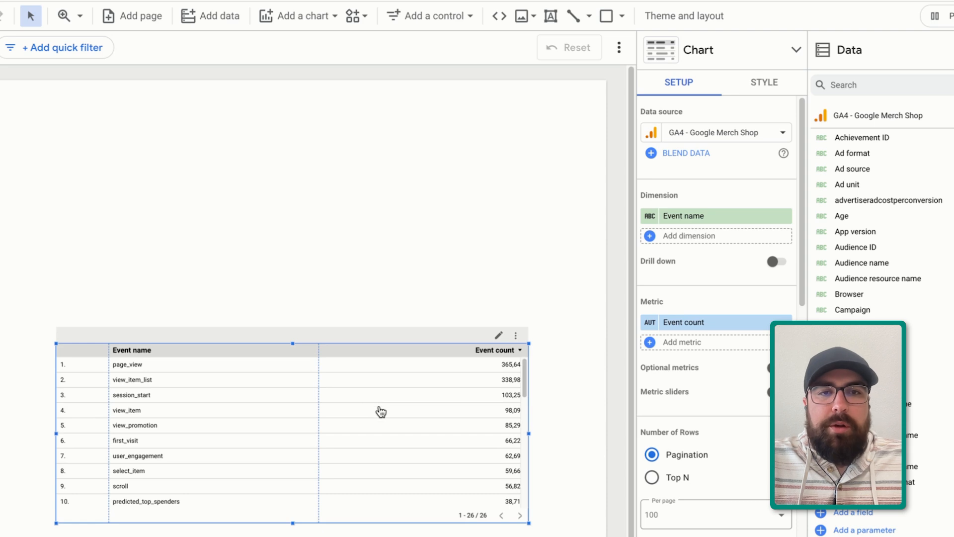
key(ctrl+v)
drag(385, 413, 355, 162)
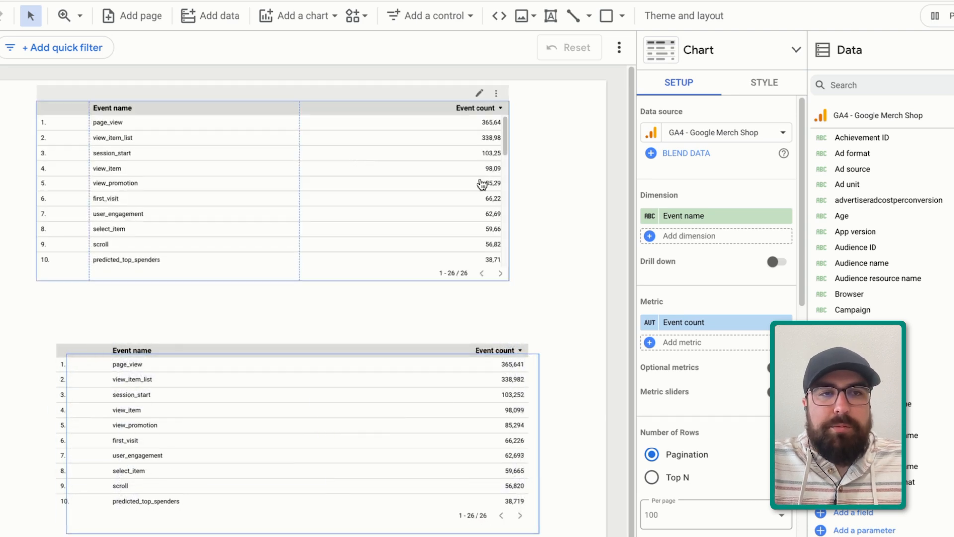
Change the copied table's dimension to Item ID and add Item name as a dimension
click(678, 222)
text(items)
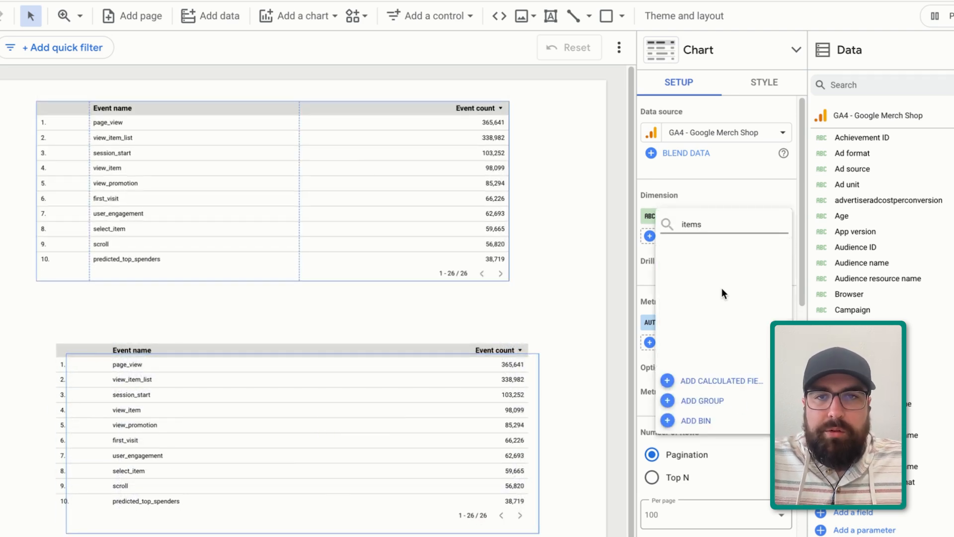
key(BackSpace)
click(729, 349)
click(688, 237)
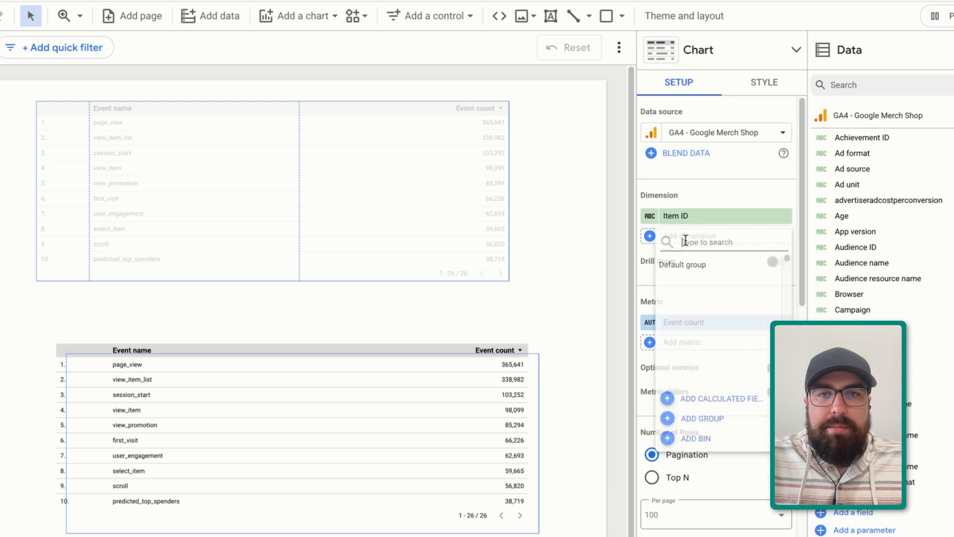
text(item name)
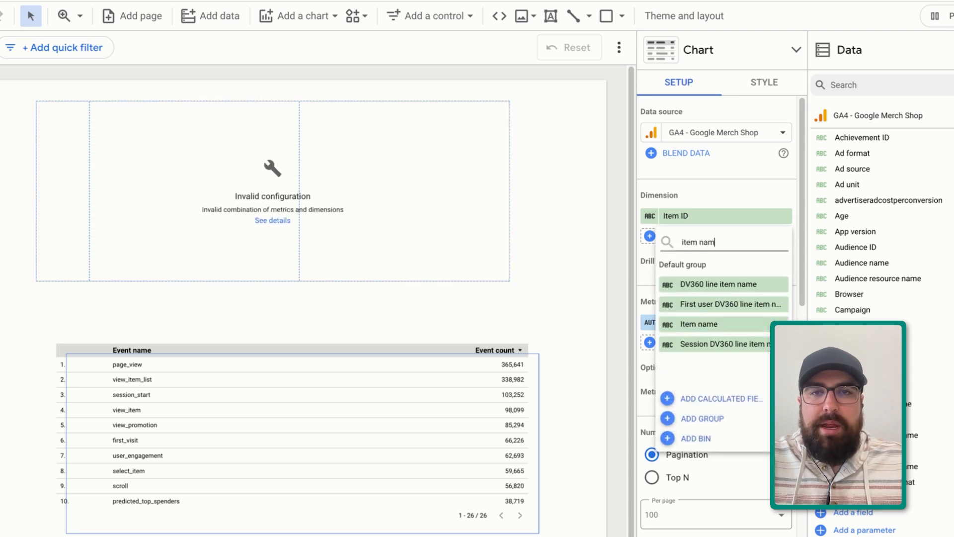
click(691, 323)
Replace the copied table's metric with Items viewed
click(650, 361)
text(item)
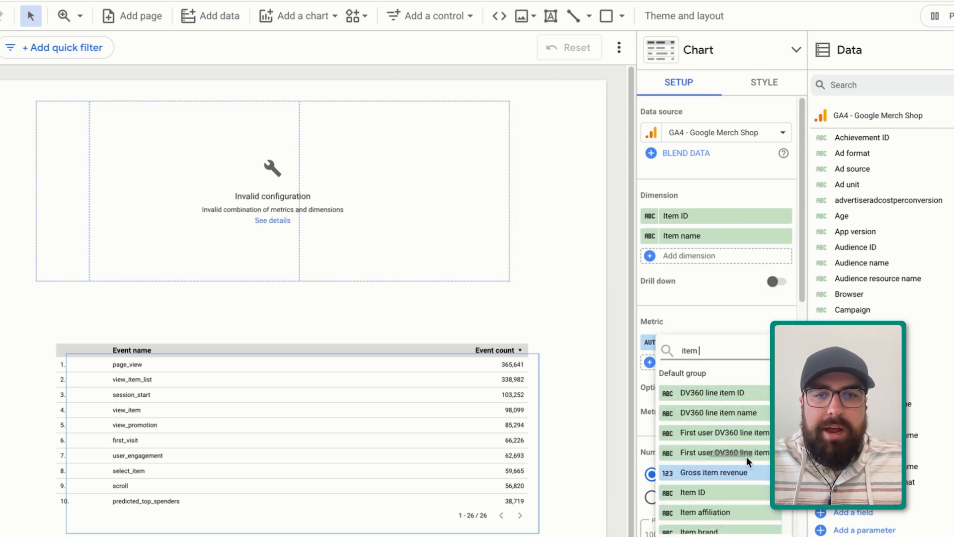
text( v)
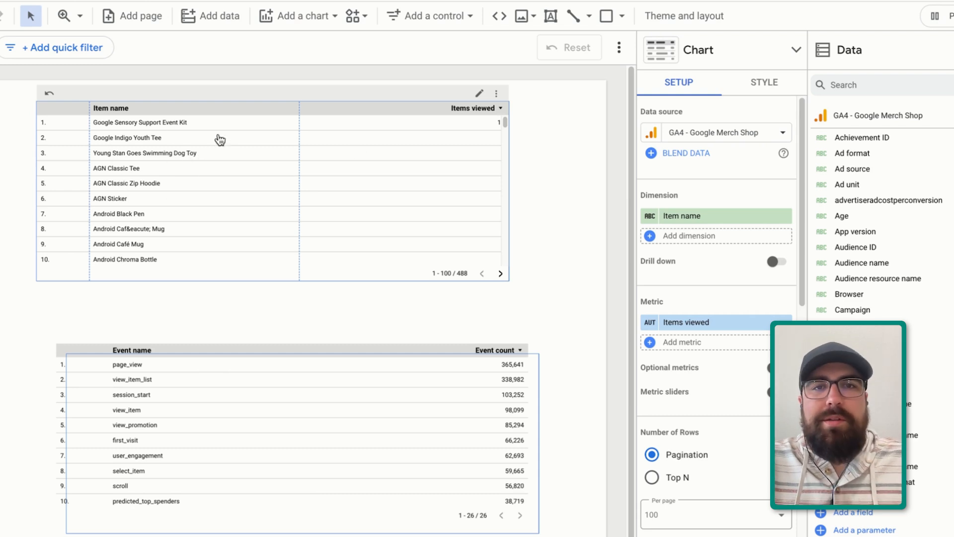
Add Items purchased as a second metric to the item table
click(744, 345)
text(items)
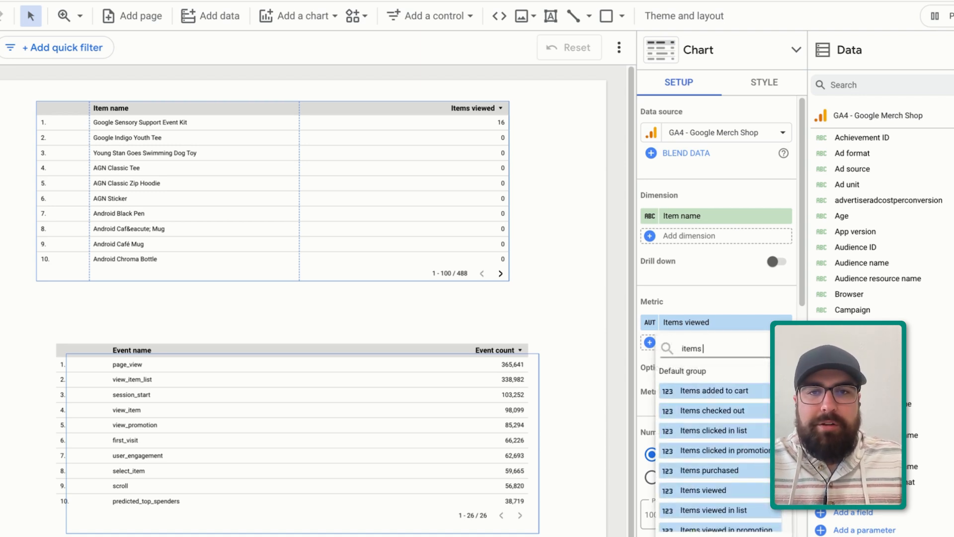
click(710, 470)
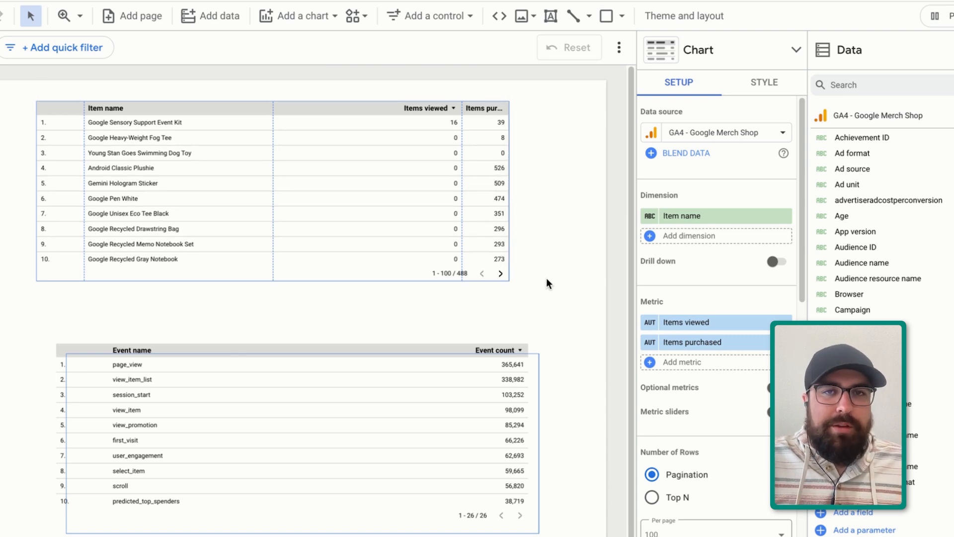
Move the item table and paste a copy of it below
drag(295, 278, 385, 307)
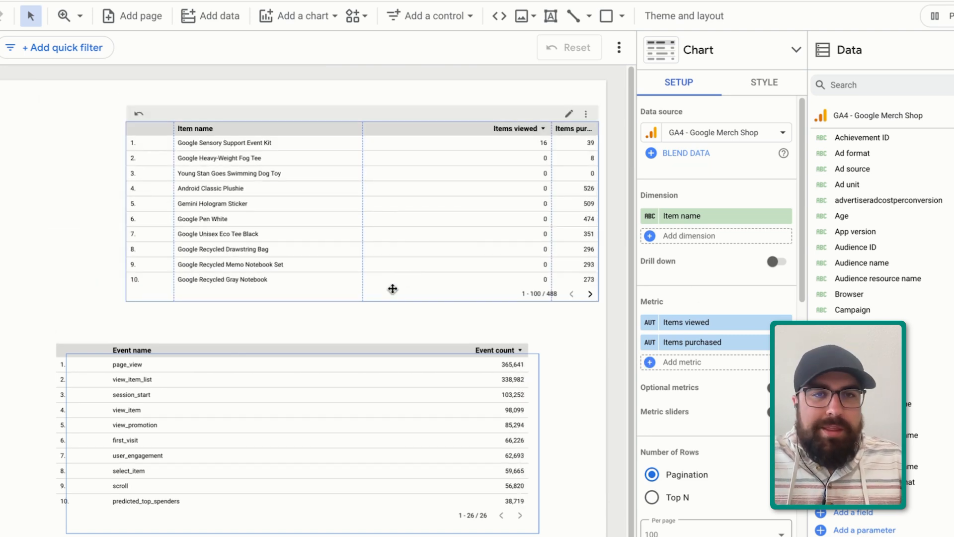
key(ctrl+v)
drag(453, 272, 442, 434)
Change the new copy's dimension to Item variant
click(683, 220)
text(item v)
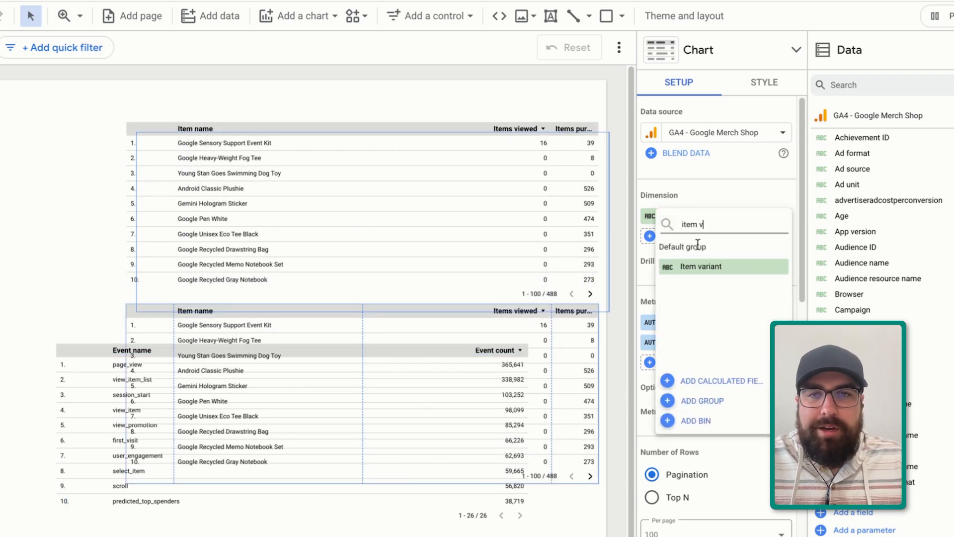
click(701, 266)
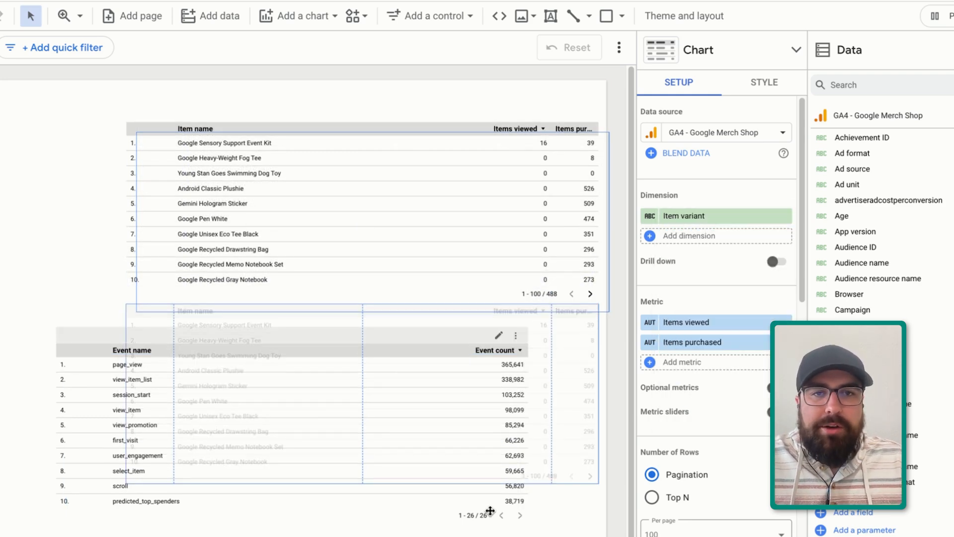
Rearrange and resize the item, item variant and event tables into a vertical stack
drag(490, 511, 580, 536)
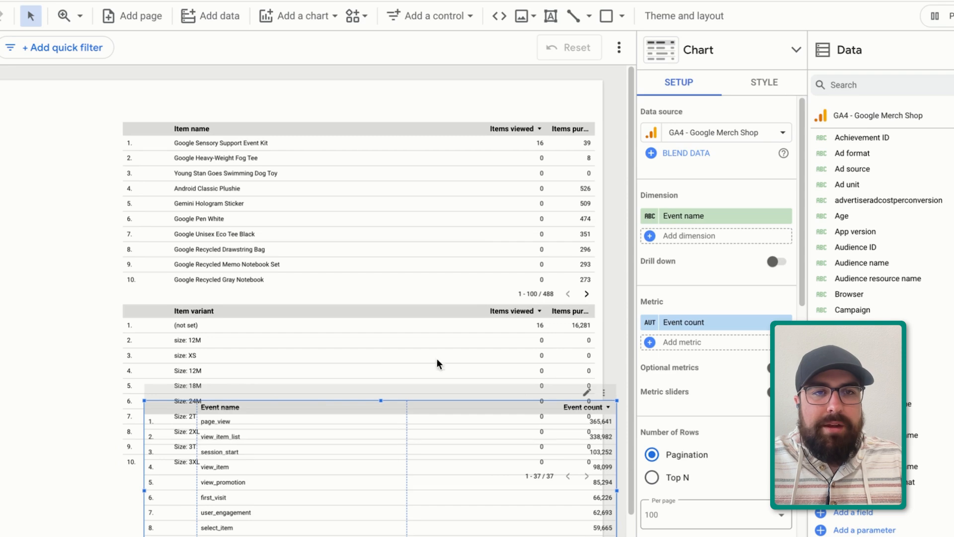
drag(332, 341, 289, 267)
drag(364, 179, 357, 138)
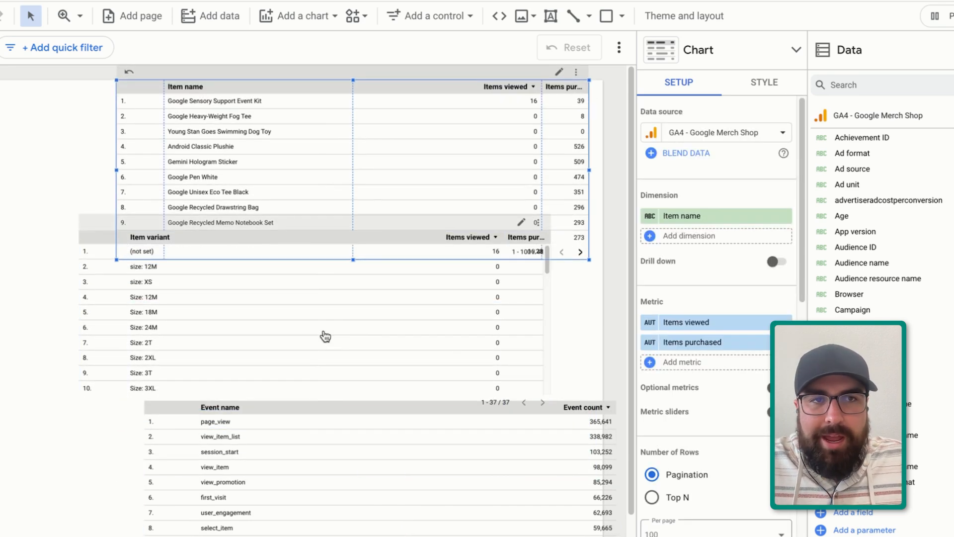
click(458, 339)
drag(554, 228, 588, 288)
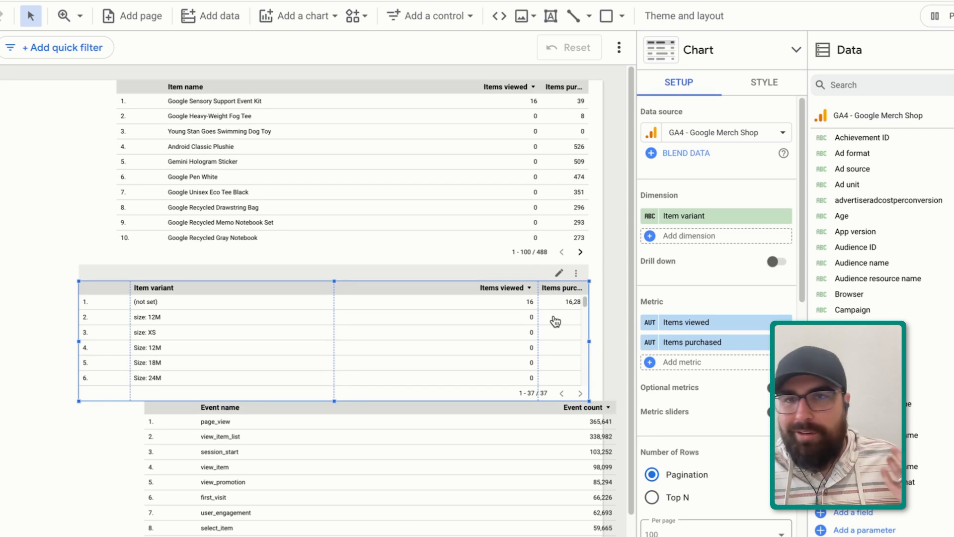
drag(330, 221, 273, 226)
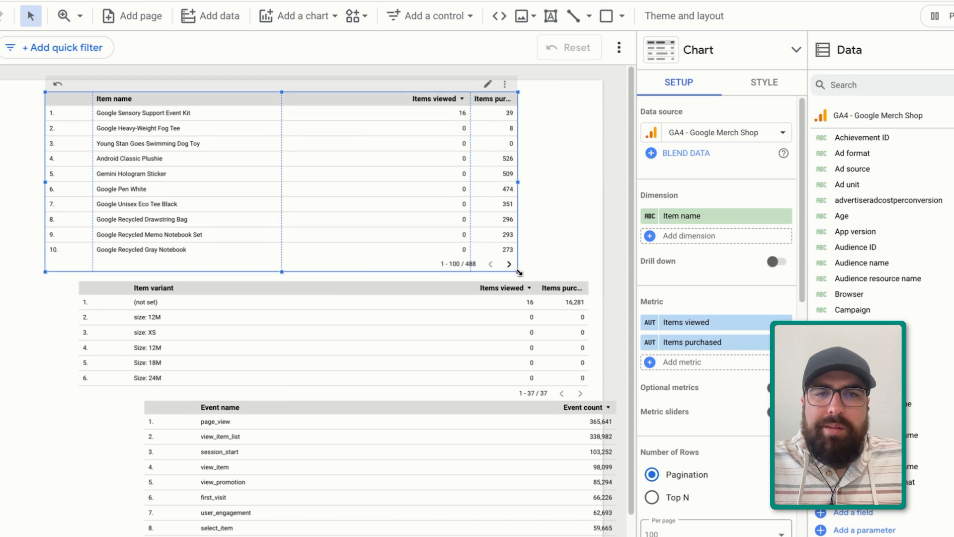
drag(518, 272, 561, 251)
Shift the item variant table left so it sits beneath the item table
drag(472, 345, 444, 332)
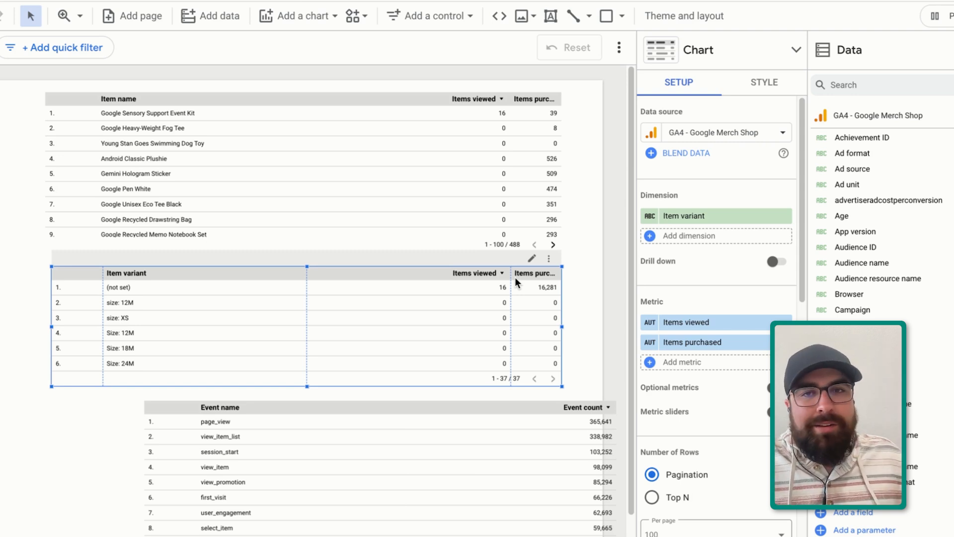
scroll(444, 352, down, 2)
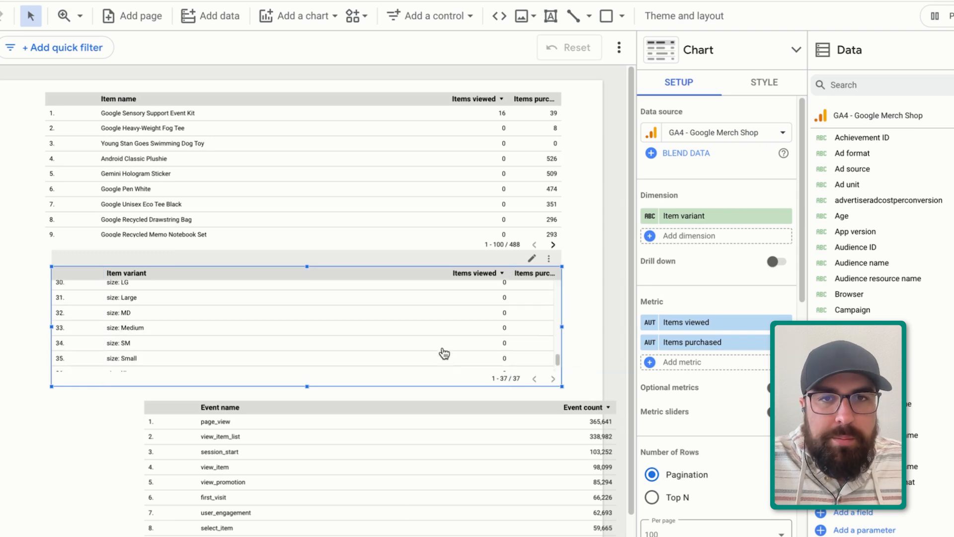
scroll(444, 353, down, 3)
drag(276, 341, 262, 345)
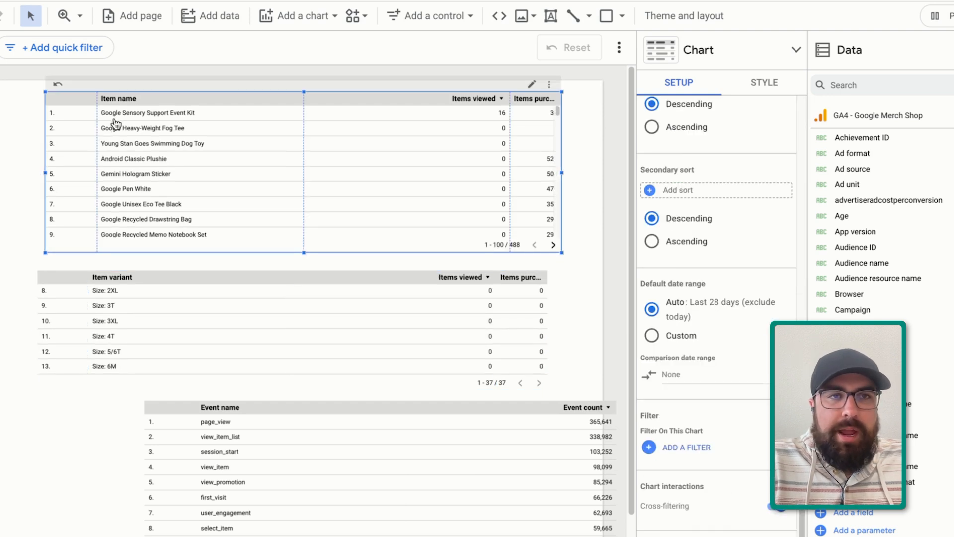
Cross-filter the report by selecting the size: XS row in the item variant table
click(108, 325)
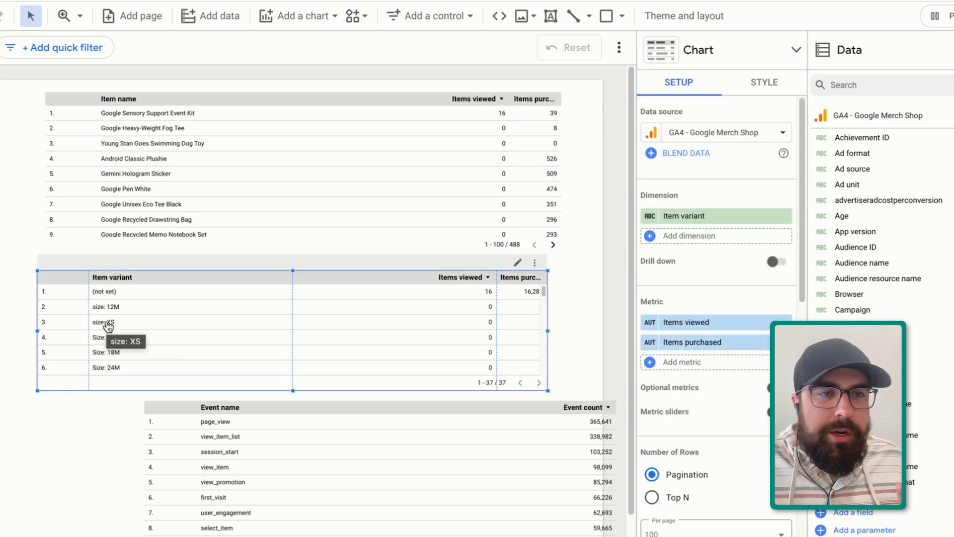
click(108, 325)
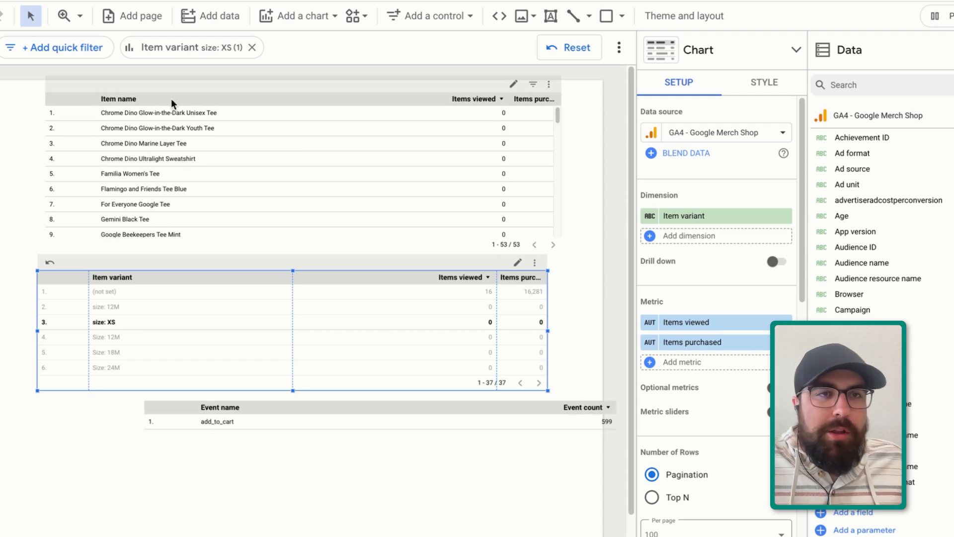